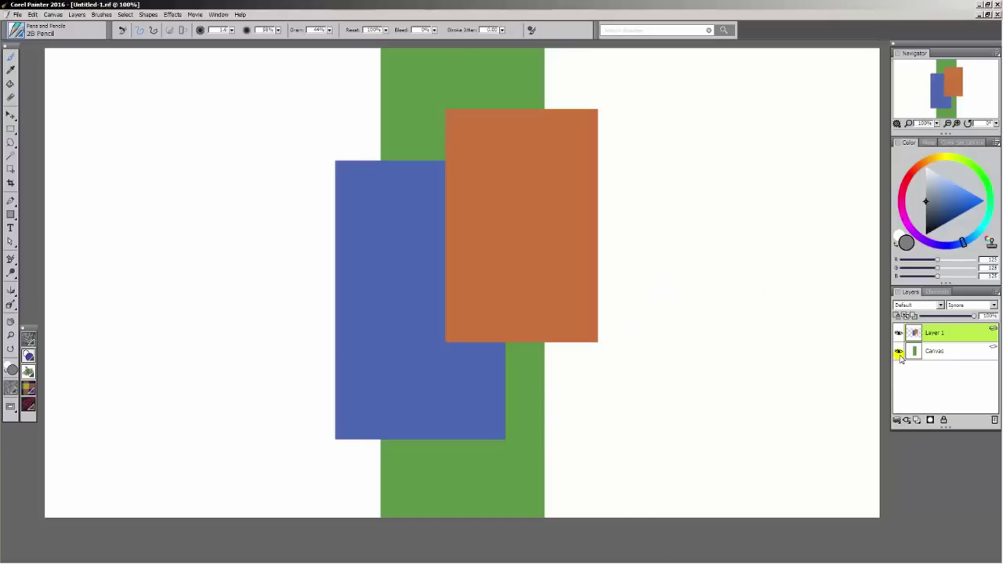
# - Hide the Canvas to inspect the rectangles on Layer 1 over transparency, and show it again
pyautogui.click(899, 352)
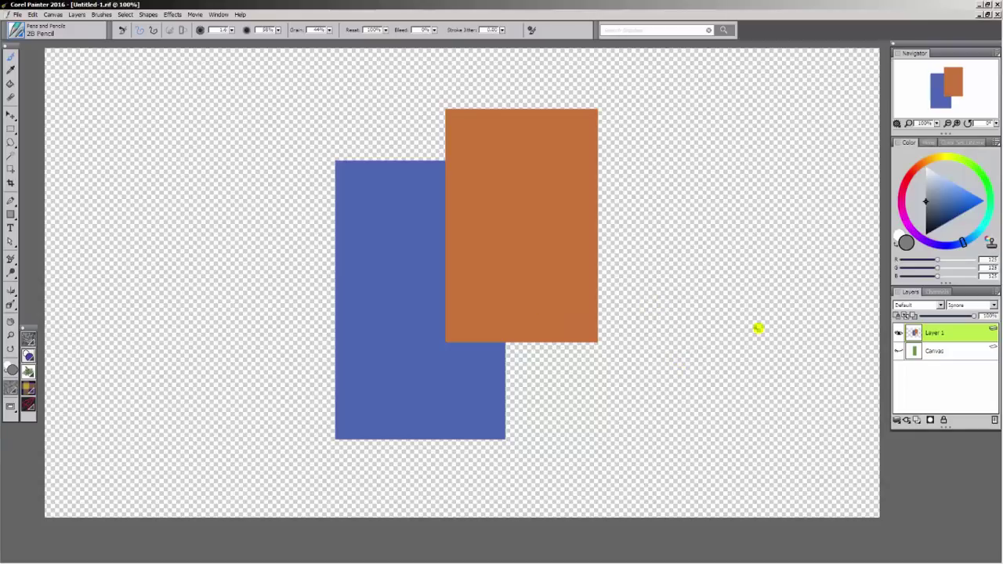
pyautogui.click(899, 351)
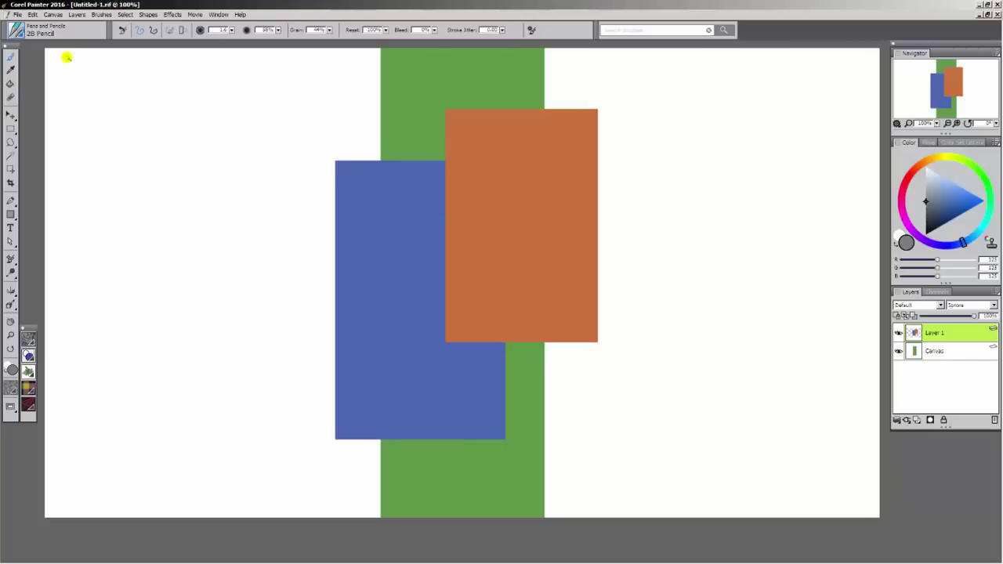
# - Load the Painter 2015 Brushes library
pyautogui.click(17, 33)
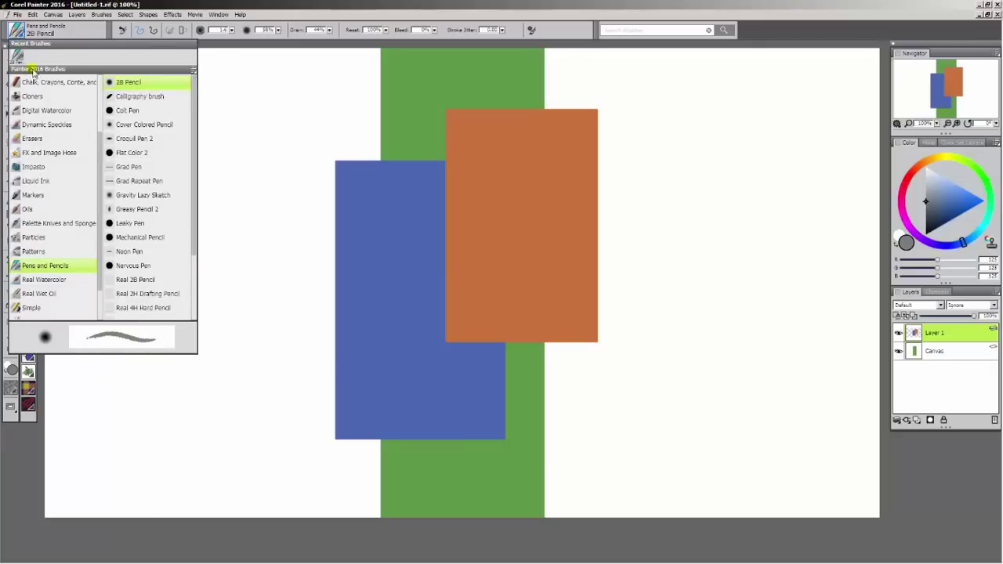
pyautogui.click(193, 72)
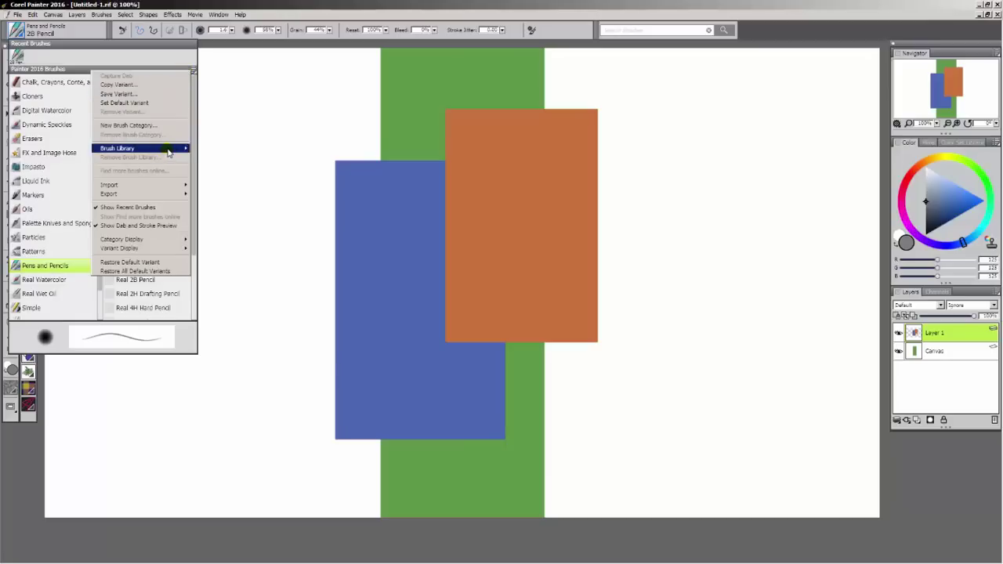
pyautogui.moveTo(165, 151)
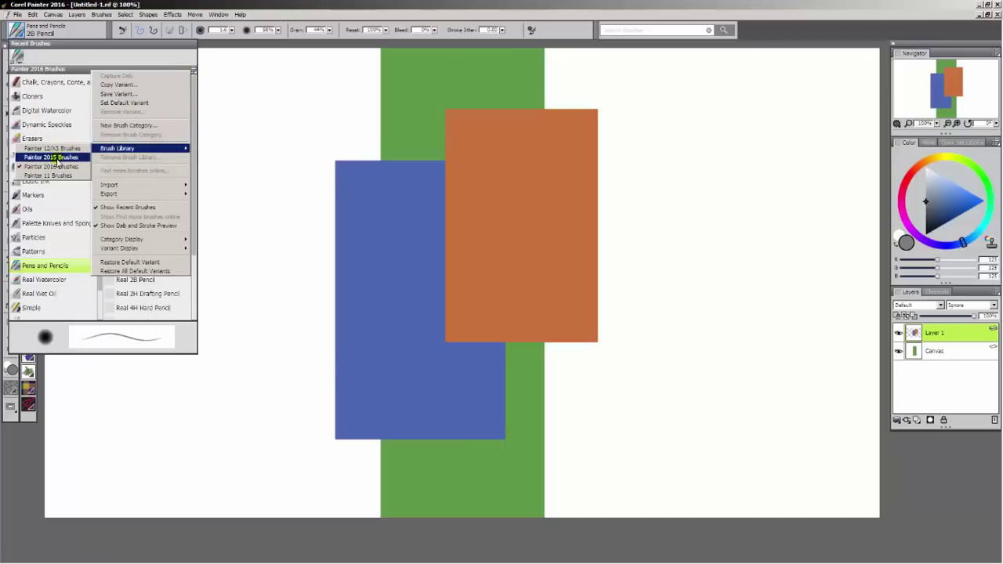
pyautogui.click(57, 159)
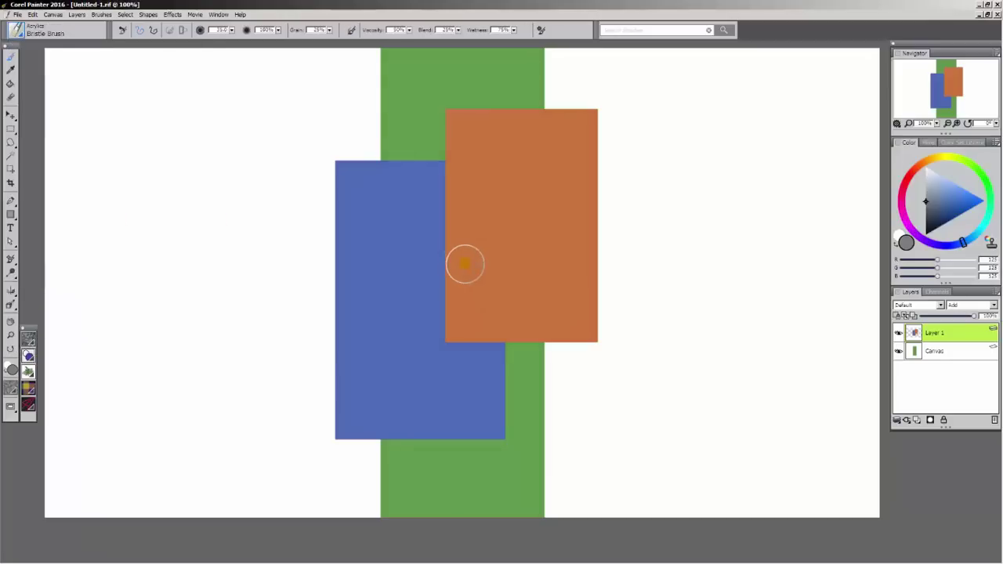
# - Choose the Grainy Water variant from the Blenders category
pyautogui.click(18, 33)
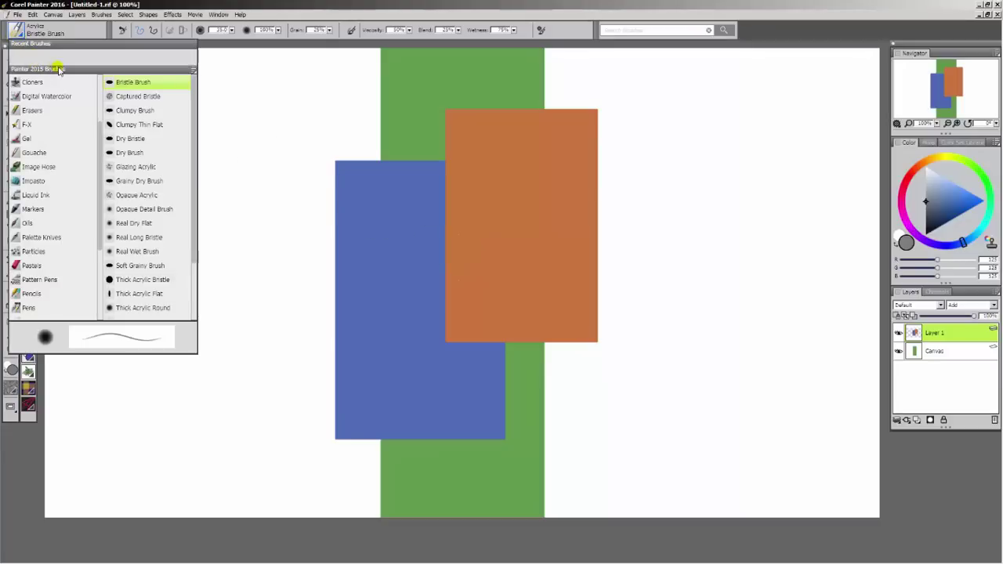
pyautogui.moveTo(99, 139); pyautogui.dragTo(99, 93)
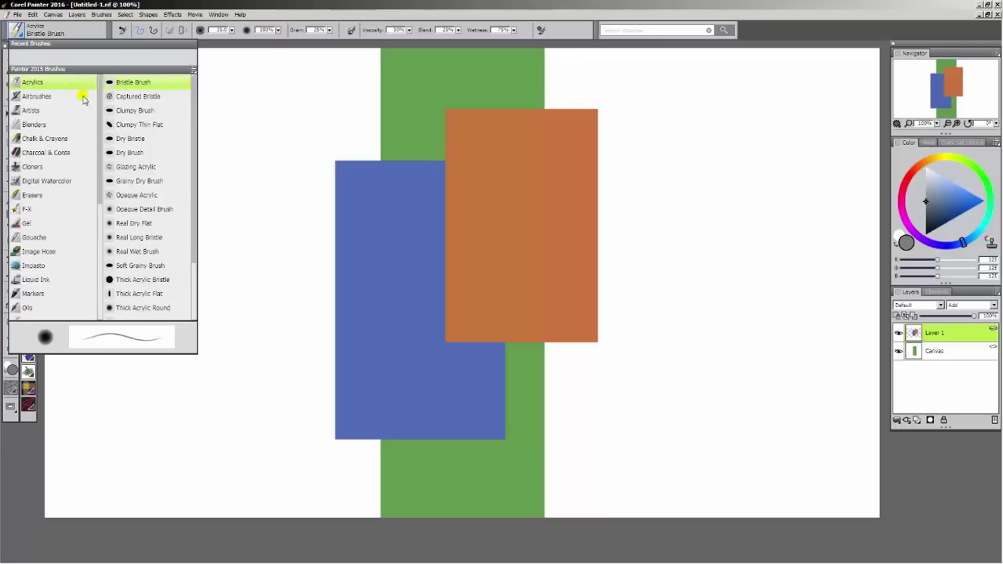
pyautogui.click(33, 124)
pyautogui.click(125, 252)
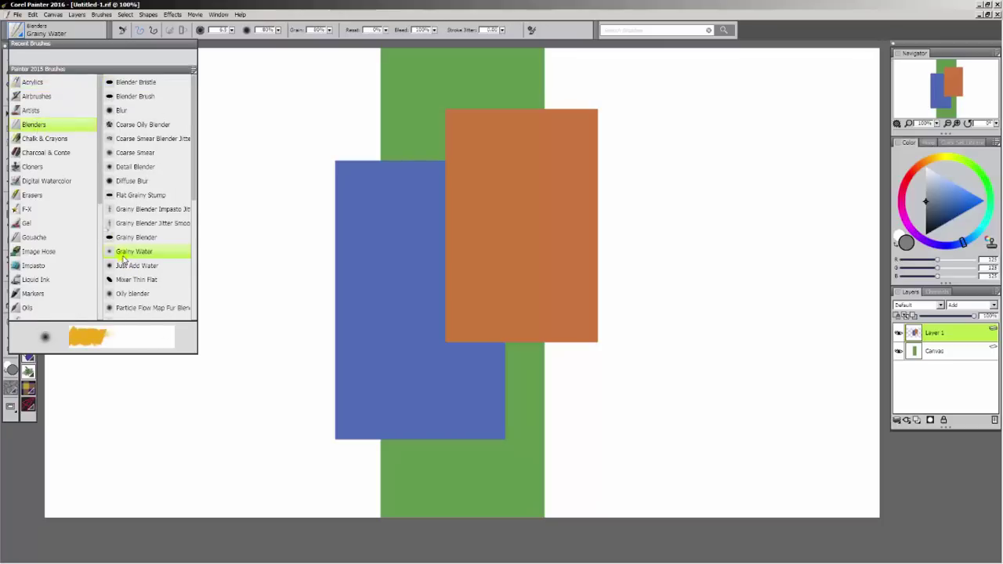
pyautogui.click(212, 263)
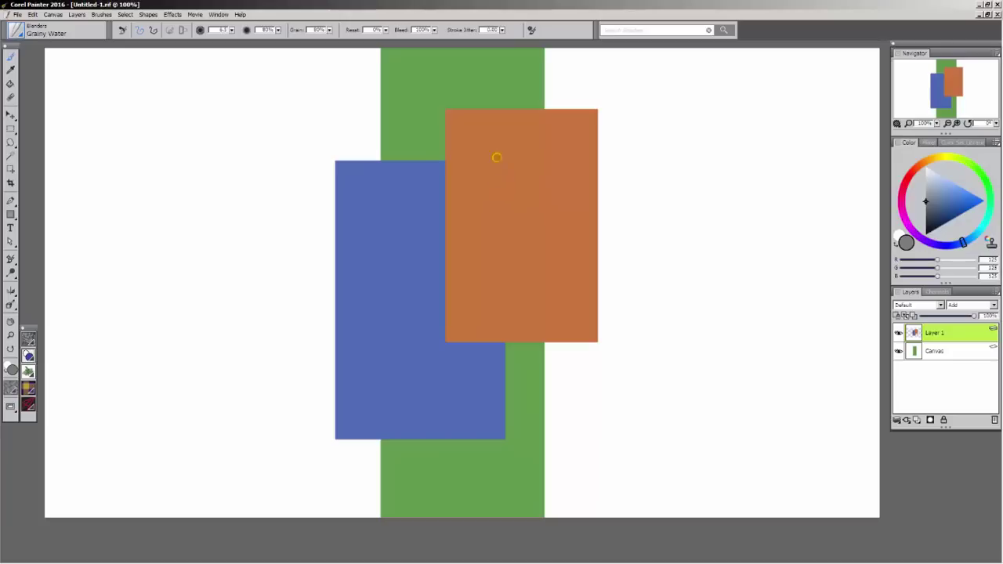
# - Try blending strokes on Layer 1 at the orange rectangle's upper-left edge and over the green stripe, and undo both
pyautogui.moveTo(461, 116)
pyautogui.mouseDown()
pyautogui.moveTo(447, 123)
pyautogui.moveTo(458, 134)
pyautogui.moveTo(447, 148)
pyautogui.mouseUp()
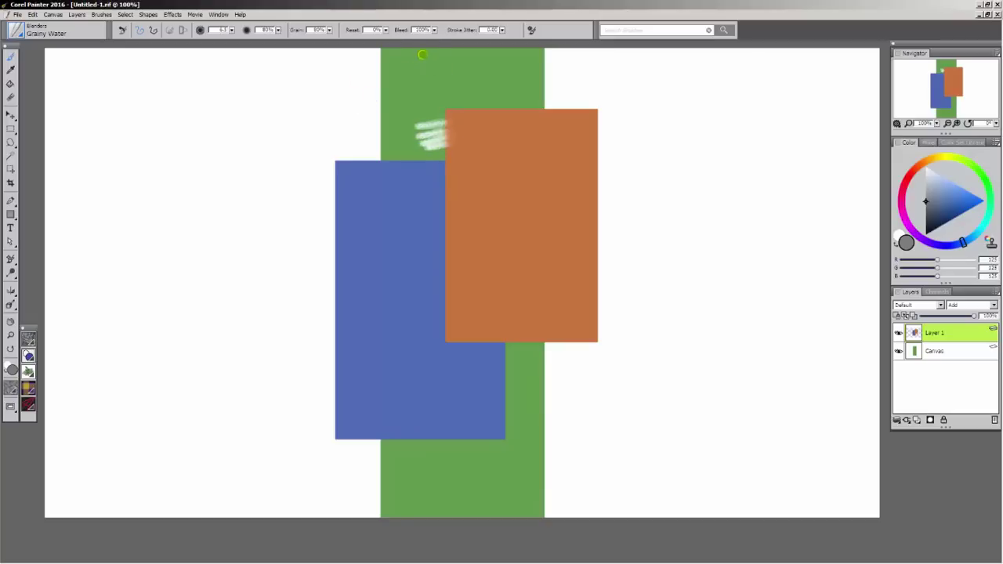
pyautogui.moveTo(421, 58)
pyautogui.mouseDown()
pyautogui.moveTo(407, 74)
pyautogui.moveTo(439, 93)
pyautogui.moveTo(431, 77)
pyautogui.mouseUp()
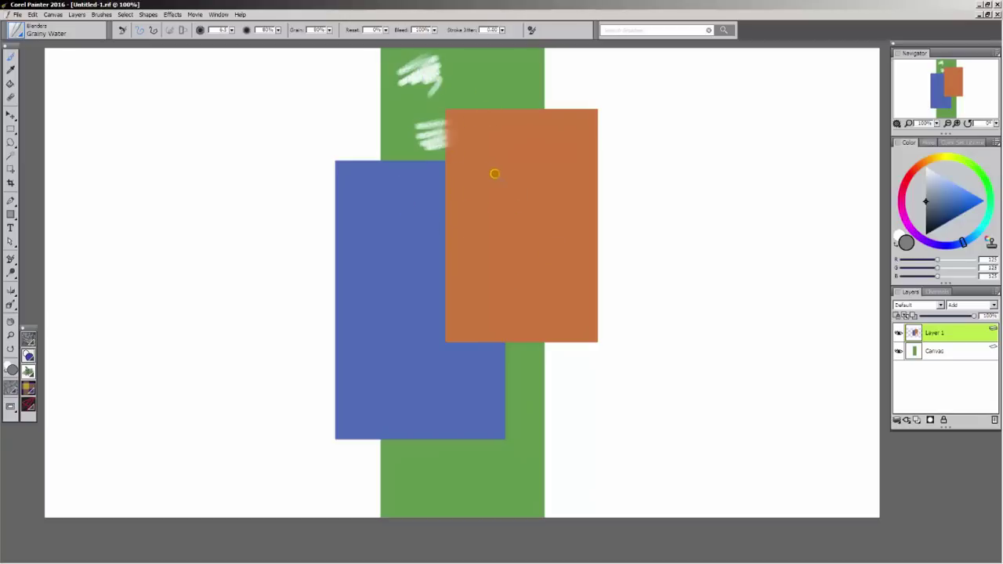
pyautogui.hotkey('ctrl', 'z')
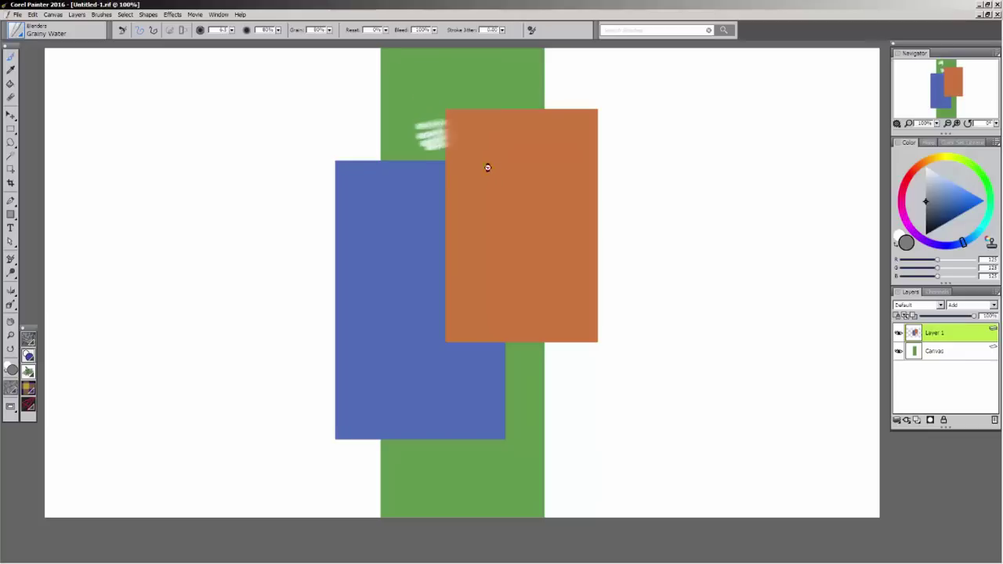
pyautogui.hotkey('ctrl', 'z')
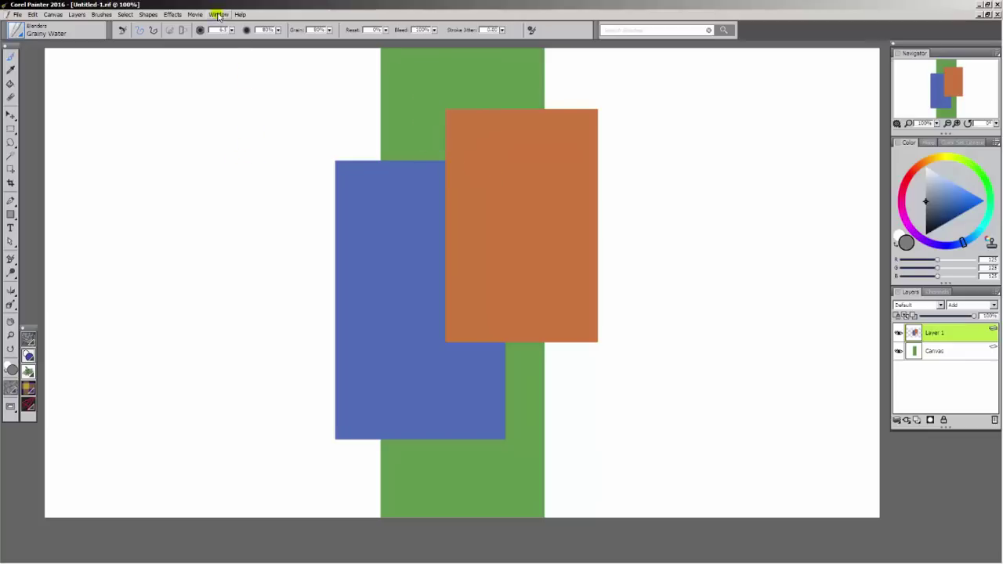
# - Show the Blending brush controls and place the brush control palette beside the Navigator and Layers palettes
pyautogui.click(218, 14)
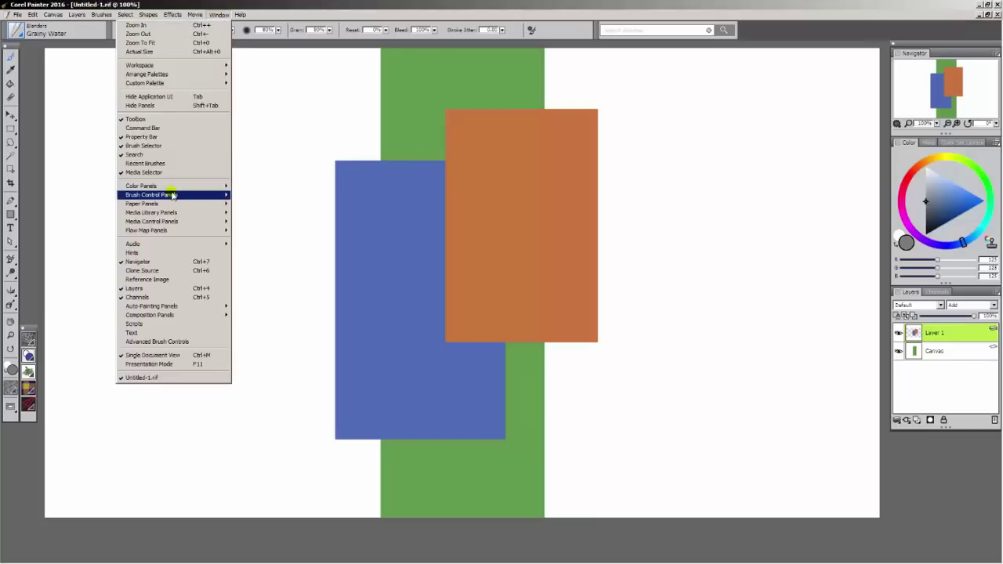
pyautogui.moveTo(173, 196)
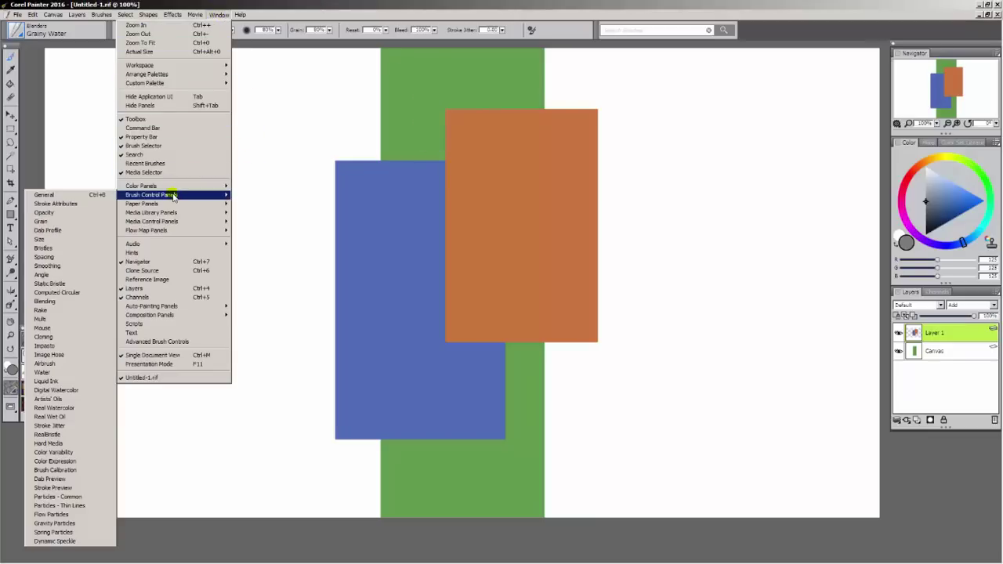
pyautogui.click(53, 304)
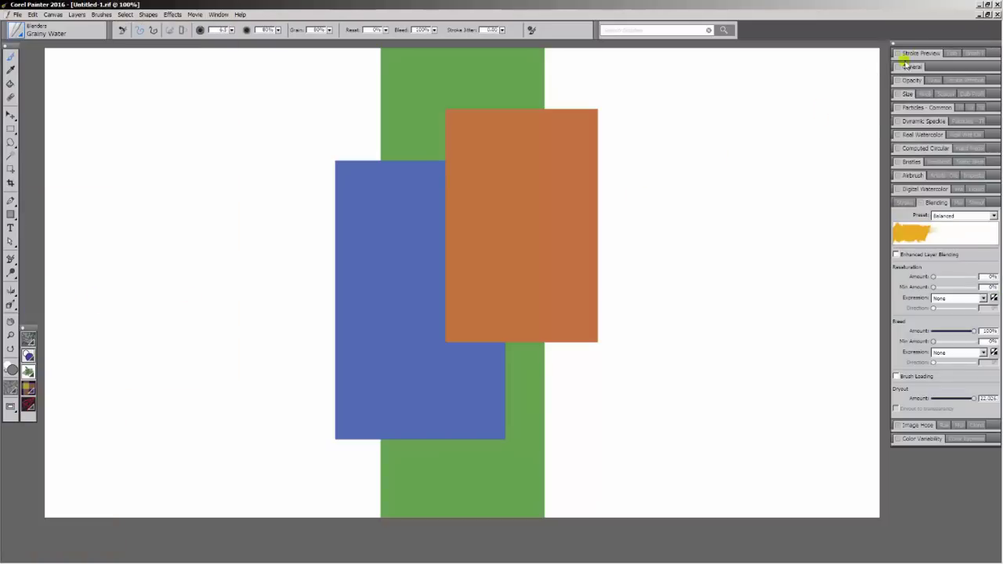
pyautogui.moveTo(902, 42)
pyautogui.mouseDown()
pyautogui.moveTo(913, 45)
pyautogui.moveTo(806, 48)
pyautogui.moveTo(824, 50)
pyautogui.mouseUp()
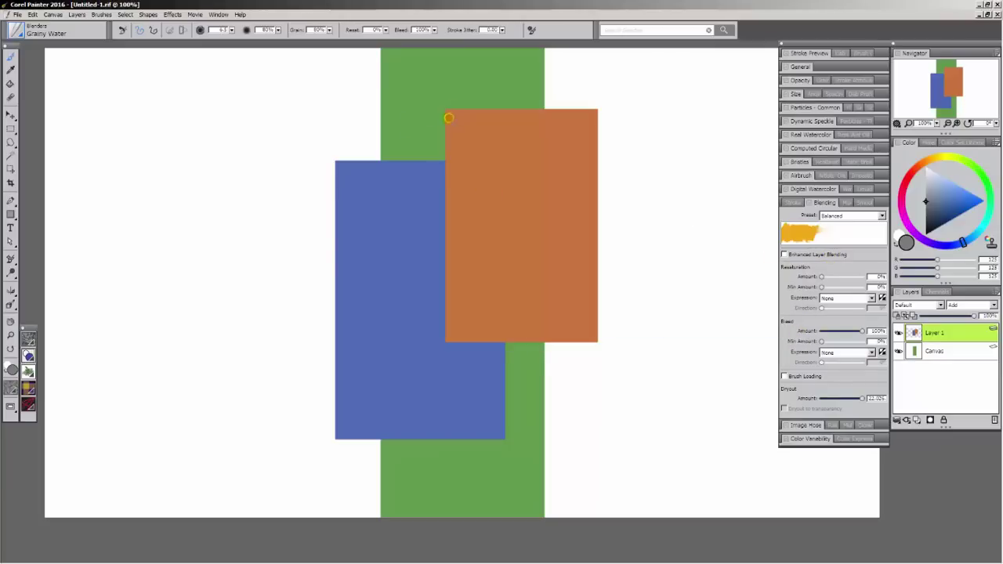
# - Try smearing the orange rectangle's upper-left edge with Enhanced Layer Blending off, and undo the stroke
pyautogui.moveTo(456, 117)
pyautogui.mouseDown()
pyautogui.moveTo(414, 162)
pyautogui.moveTo(432, 165)
pyautogui.mouseUp()
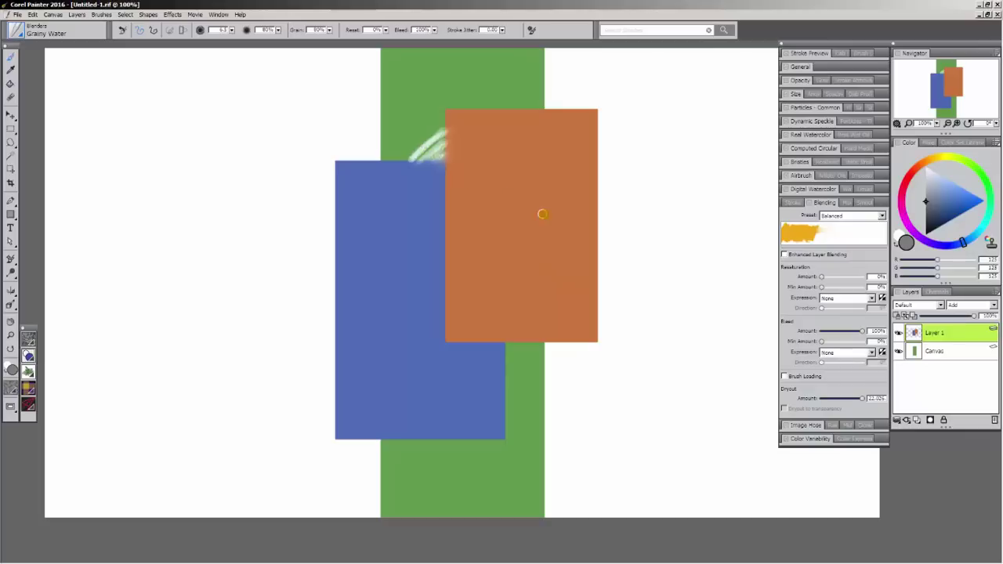
pyautogui.hotkey('ctrl', 'z')
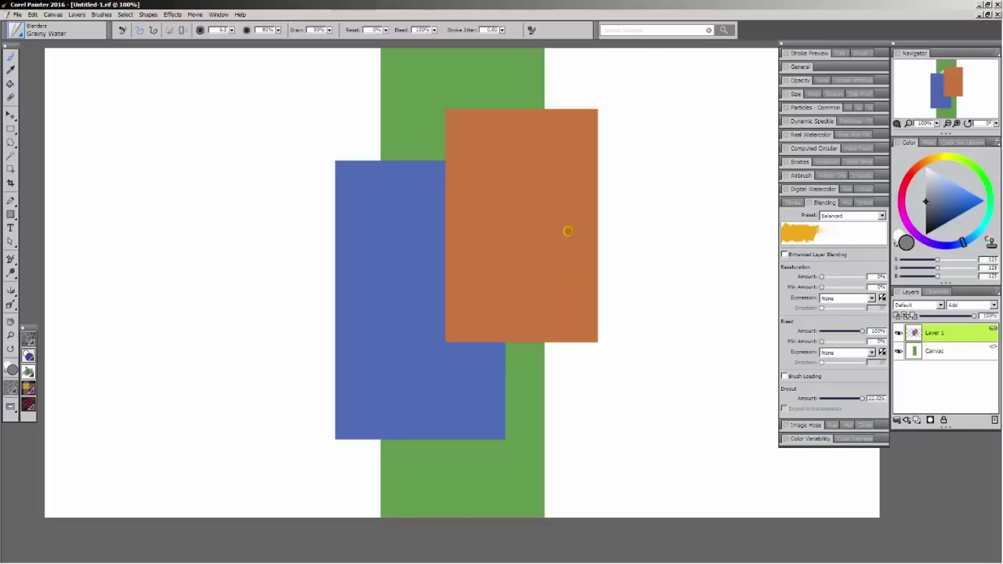
# - Turn on Enhanced Layer Blending and smear the corner between the blue and orange rectangles over the green stripe
pyautogui.click(785, 255)
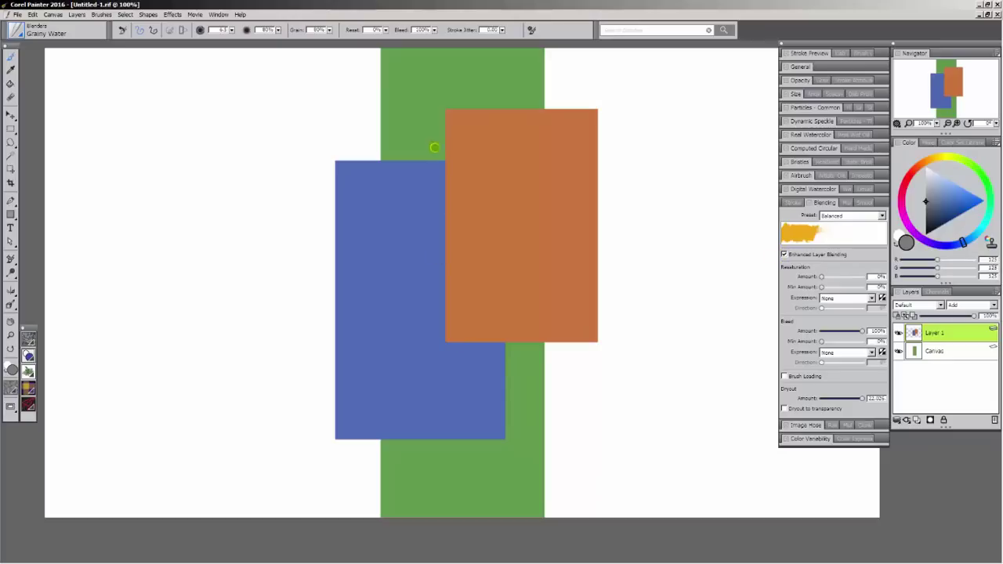
pyautogui.moveTo(459, 122)
pyautogui.mouseDown()
pyautogui.moveTo(404, 181)
pyautogui.moveTo(454, 138)
pyautogui.moveTo(421, 174)
pyautogui.moveTo(445, 160)
pyautogui.mouseUp()
pyautogui.moveTo(466, 125)
pyautogui.mouseDown()
pyautogui.moveTo(392, 168)
pyautogui.moveTo(495, 196)
pyautogui.mouseUp()
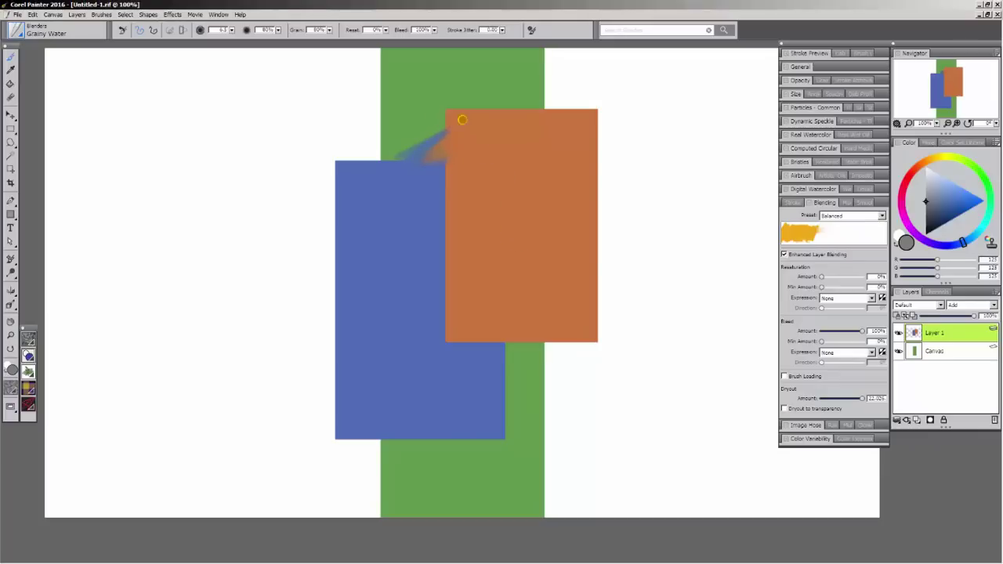
pyautogui.moveTo(431, 119); pyautogui.dragTo(425, 128)
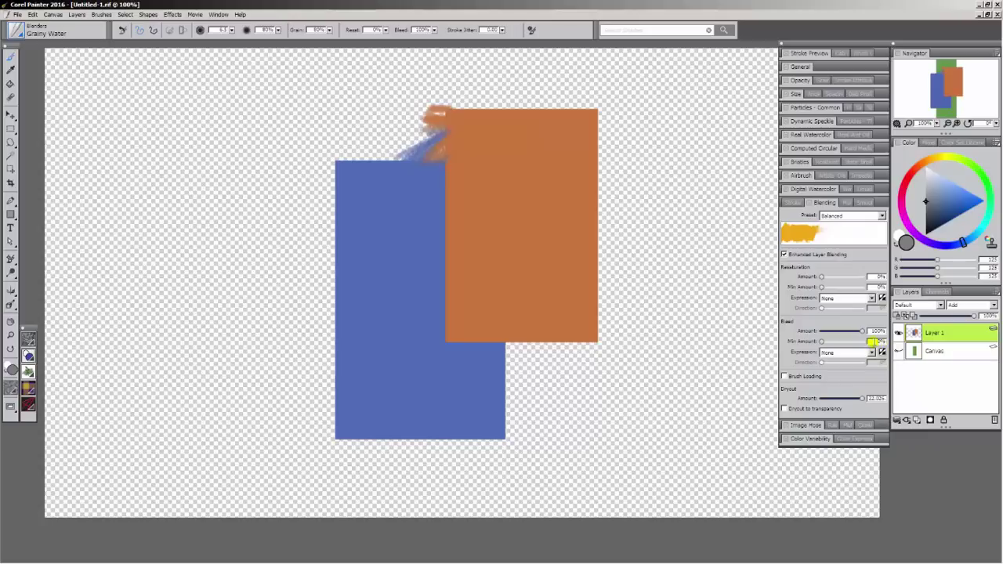
# - Inspect the smears with the Canvas hidden, show it again, and undo the blending strokes
pyautogui.click(899, 351)
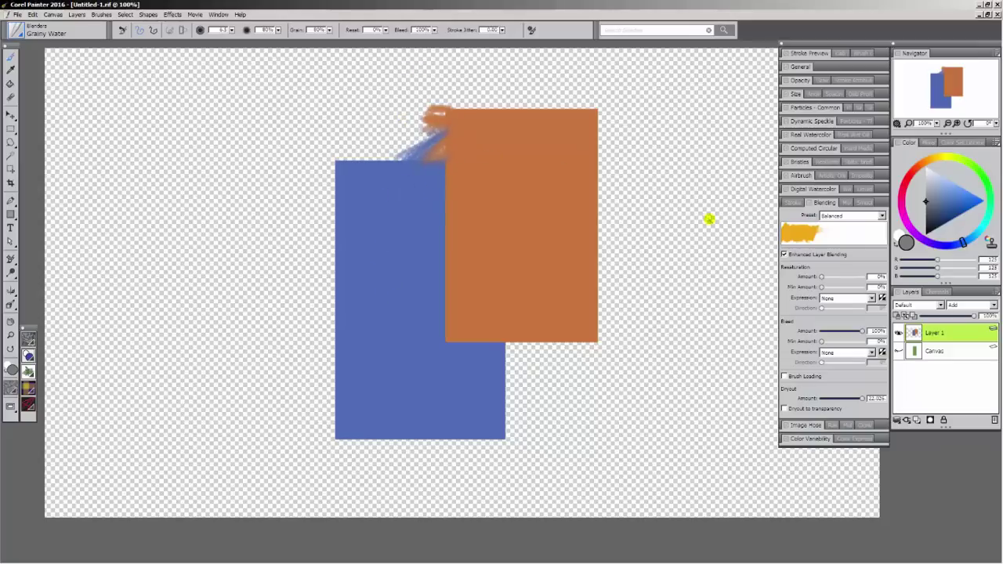
pyautogui.click(899, 351)
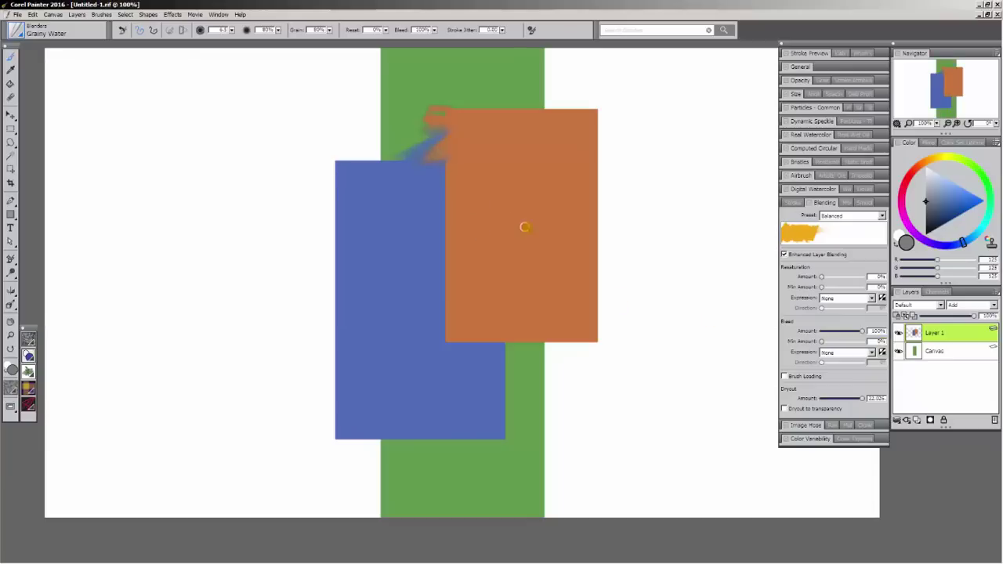
pyautogui.hotkey('ctrl', 'z')
pyautogui.hotkey('ctrl', 'z')
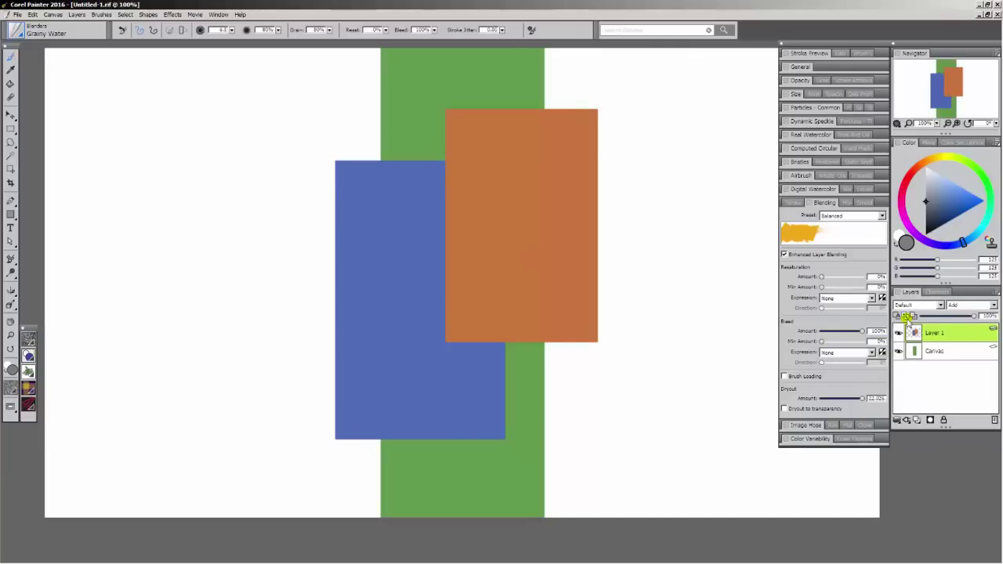
# - Try blending the rectangles' upper corner with Pick Up Underlying Color on, check it with the Canvas hidden, and undo the strokes
pyautogui.moveTo(455, 125)
pyautogui.mouseDown()
pyautogui.moveTo(409, 172)
pyautogui.moveTo(433, 170)
pyautogui.moveTo(413, 168)
pyautogui.moveTo(453, 121)
pyautogui.mouseUp()
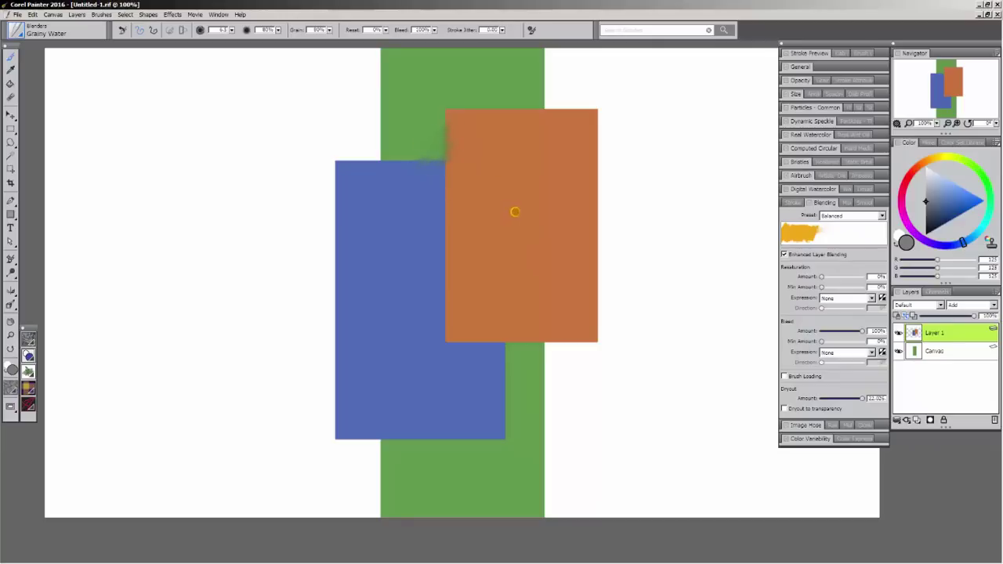
pyautogui.click(899, 352)
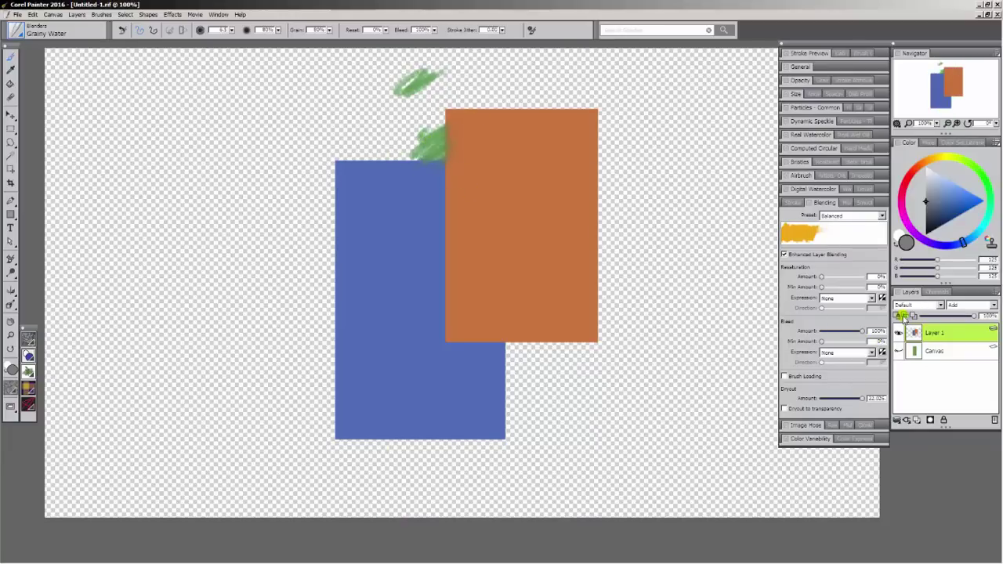
pyautogui.click(899, 352)
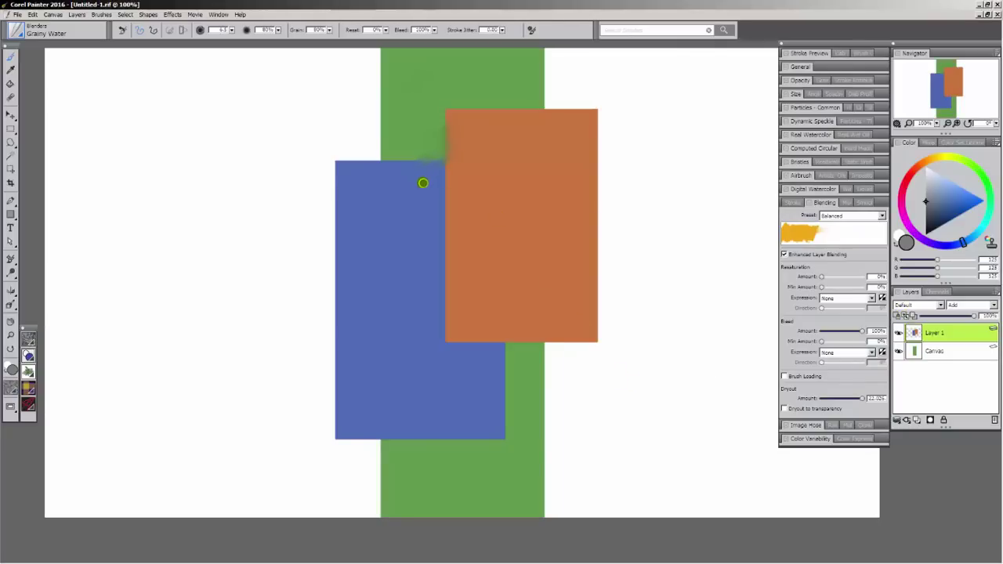
pyautogui.hotkey('ctrl', 'z')
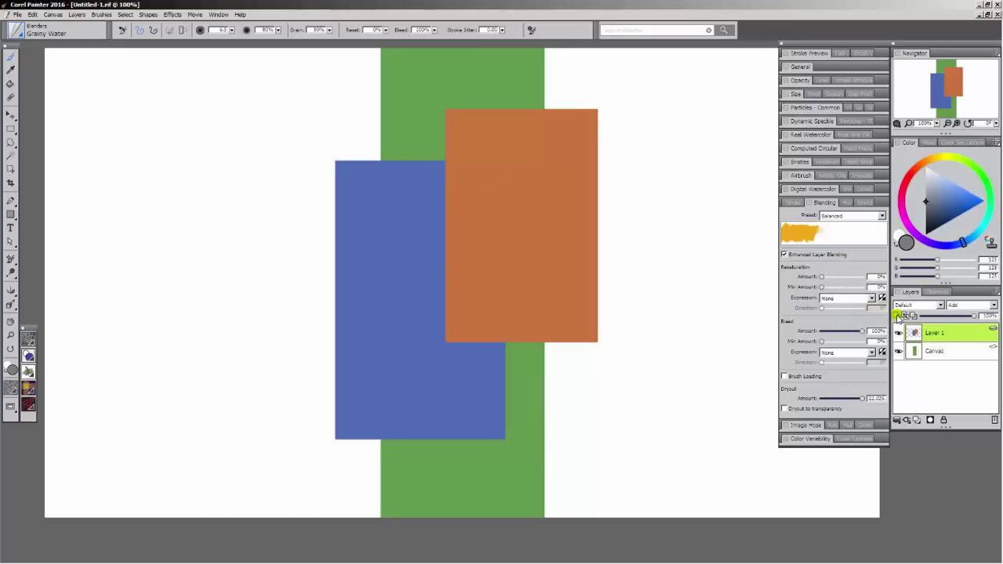
# - Try smearing the rectangles' upper edges with Enhanced Layer Blending off and Preserve Transparency on, and undo the strokes
pyautogui.click(783, 255)
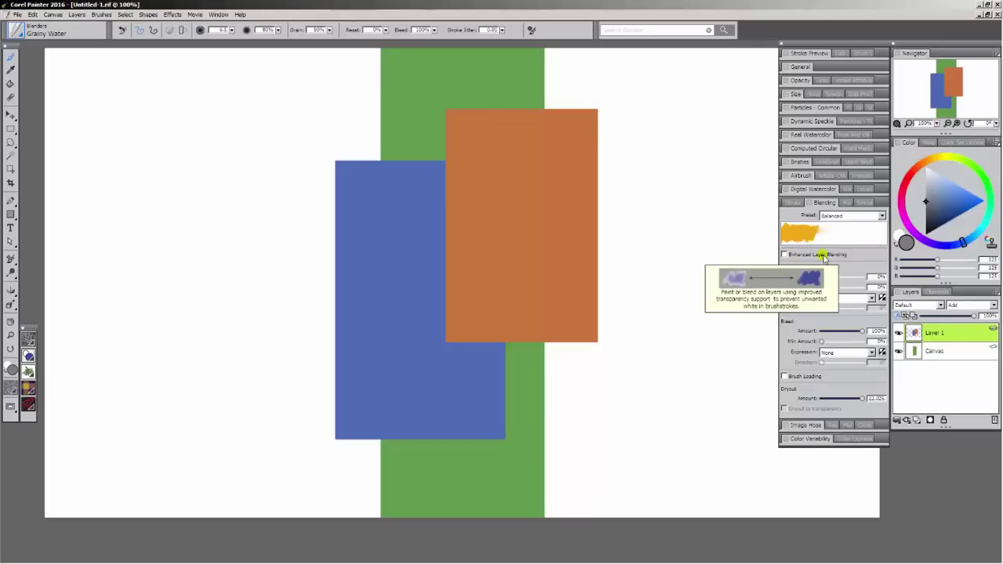
pyautogui.moveTo(394, 155); pyautogui.dragTo(416, 192)
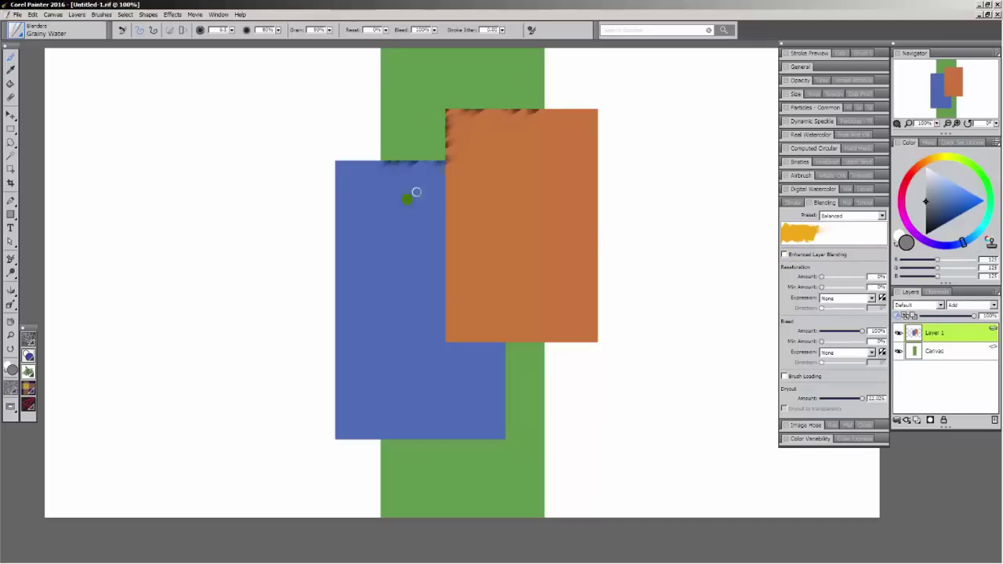
pyautogui.click(897, 316)
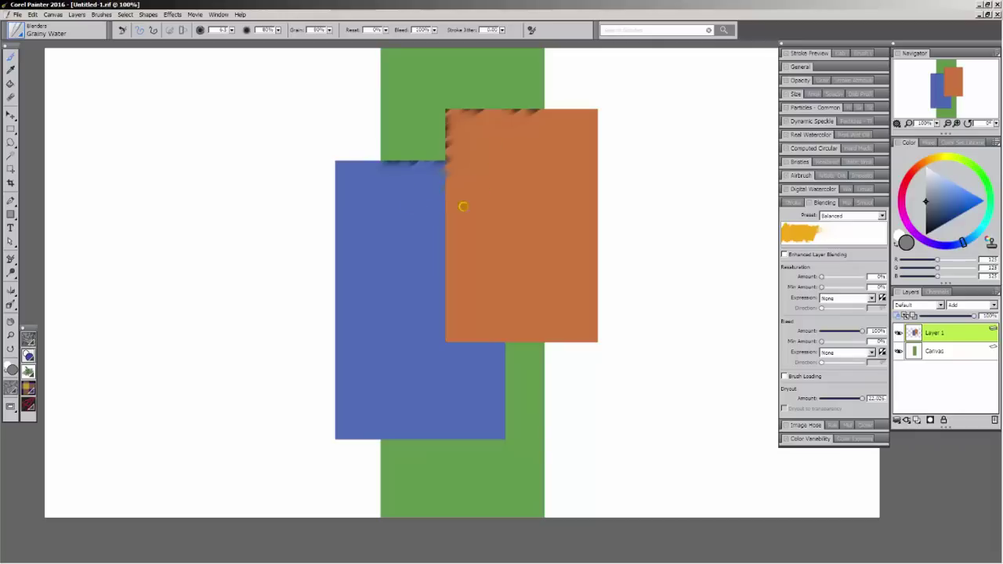
pyautogui.hotkey('ctrl', 'z')
# - Turn on Enhanced Layer Blending and smear the upper corner between the blue and orange rectangles with transparency preserved
pyautogui.click(784, 255)
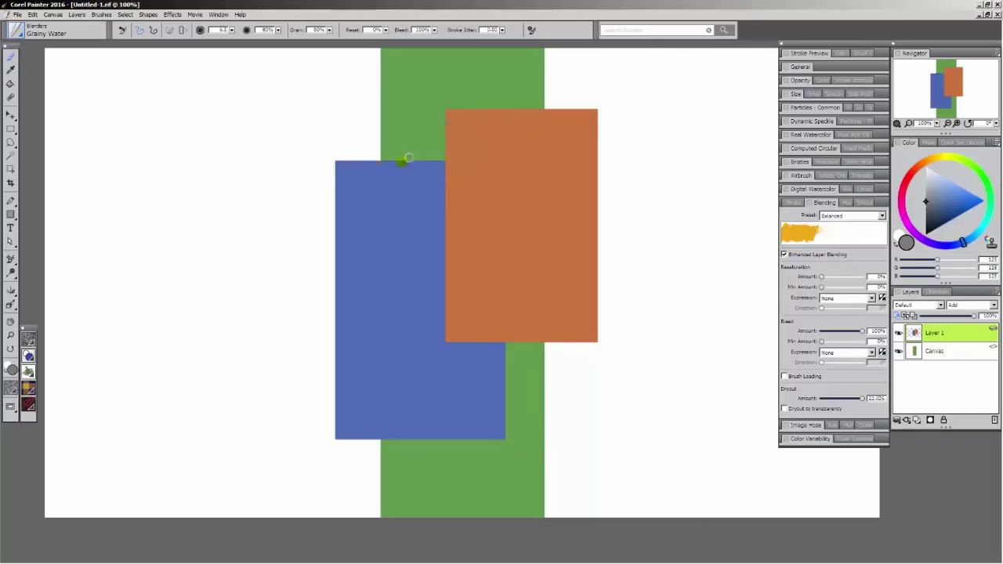
pyautogui.moveTo(433, 167); pyautogui.dragTo(378, 214)
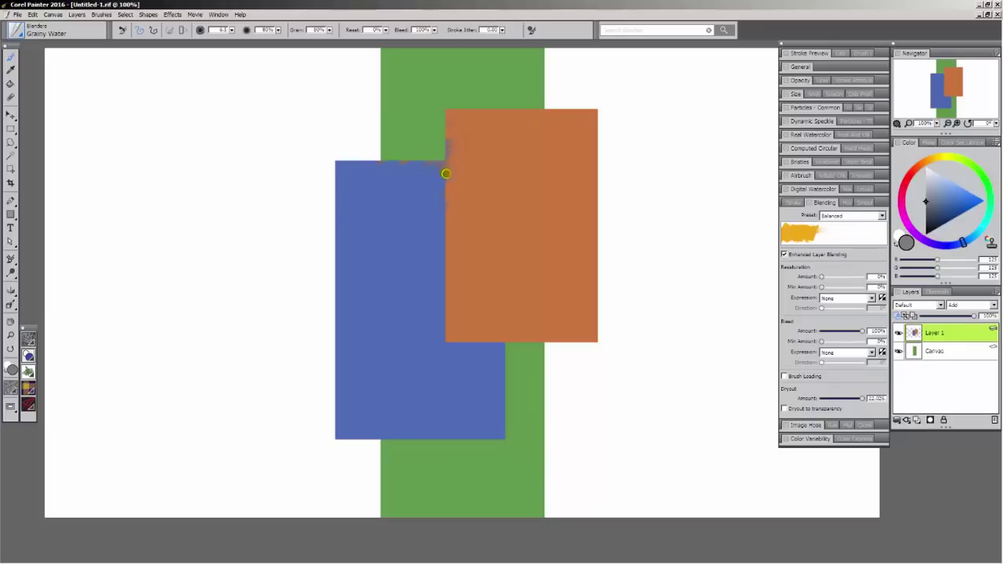
# - With Enhanced Layer Blending and Preserve Transparency off, smear the orange rectangle's upper edge and the green area above it
pyautogui.click(785, 255)
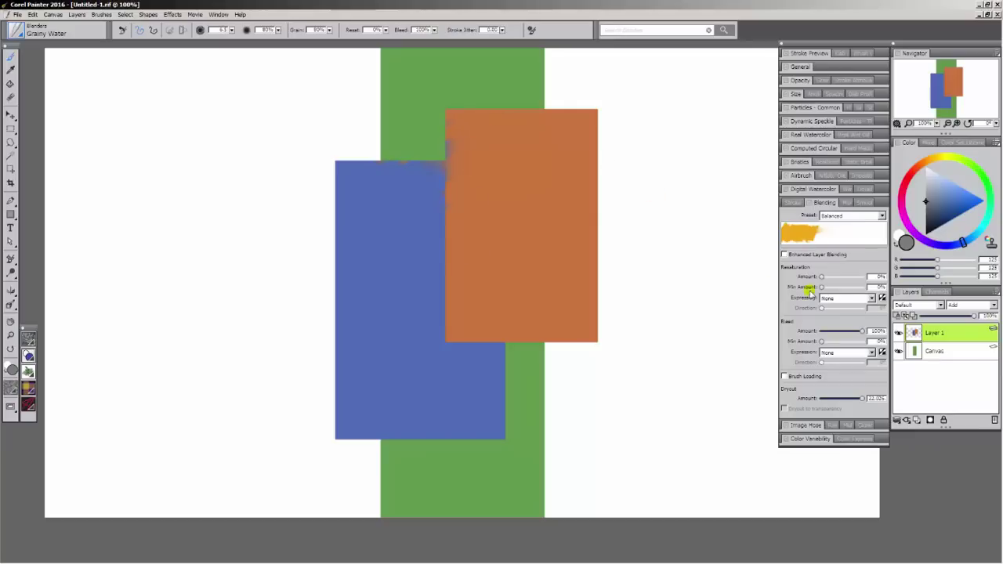
pyautogui.moveTo(476, 101); pyautogui.dragTo(514, 112)
pyautogui.moveTo(436, 58)
pyautogui.mouseDown()
pyautogui.moveTo(416, 65)
pyautogui.moveTo(427, 93)
pyautogui.mouseUp()
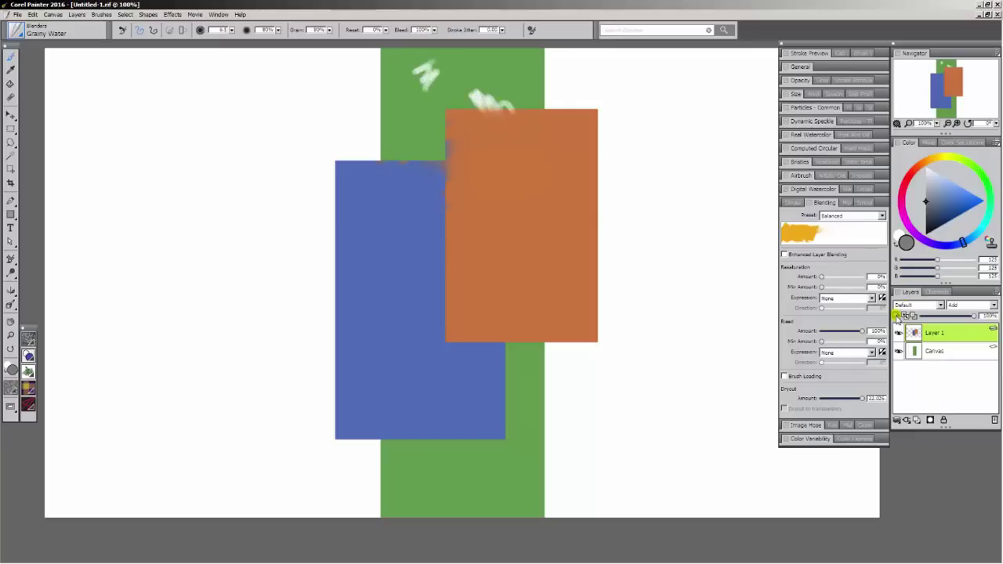
# - Smear the lower corner between the rectangles with Preserve Transparency on, and turn Enhanced Layer Blending back on
pyautogui.moveTo(523, 314)
pyautogui.mouseDown()
pyautogui.moveTo(555, 313)
pyautogui.moveTo(493, 387)
pyautogui.mouseUp()
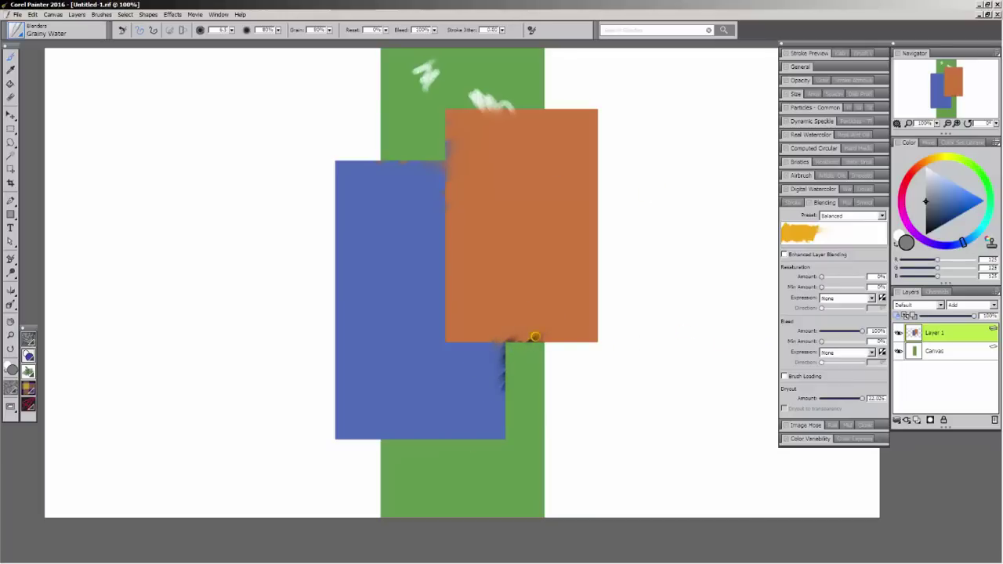
pyautogui.click(784, 254)
pyautogui.click(16, 32)
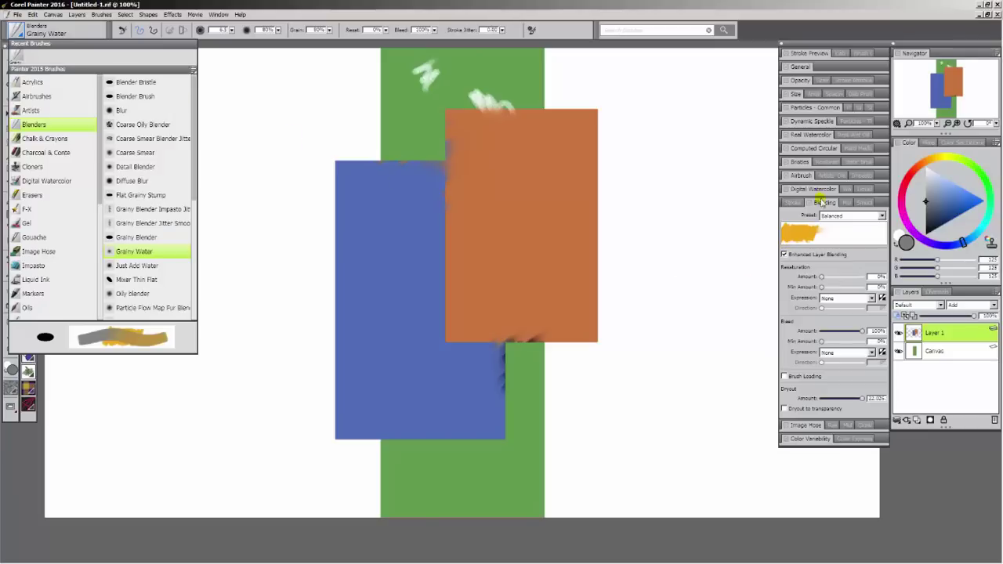
pyautogui.click(635, 8)
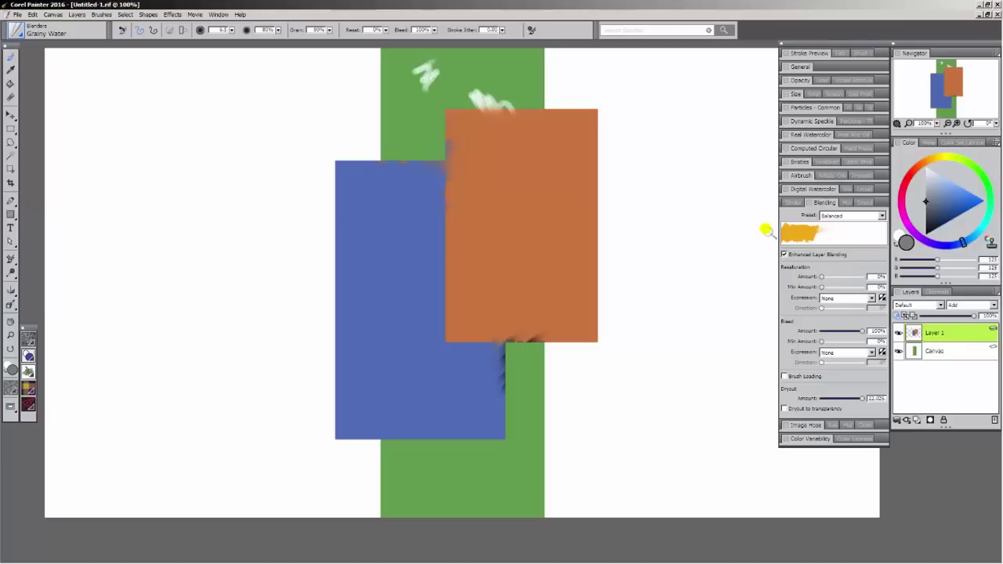